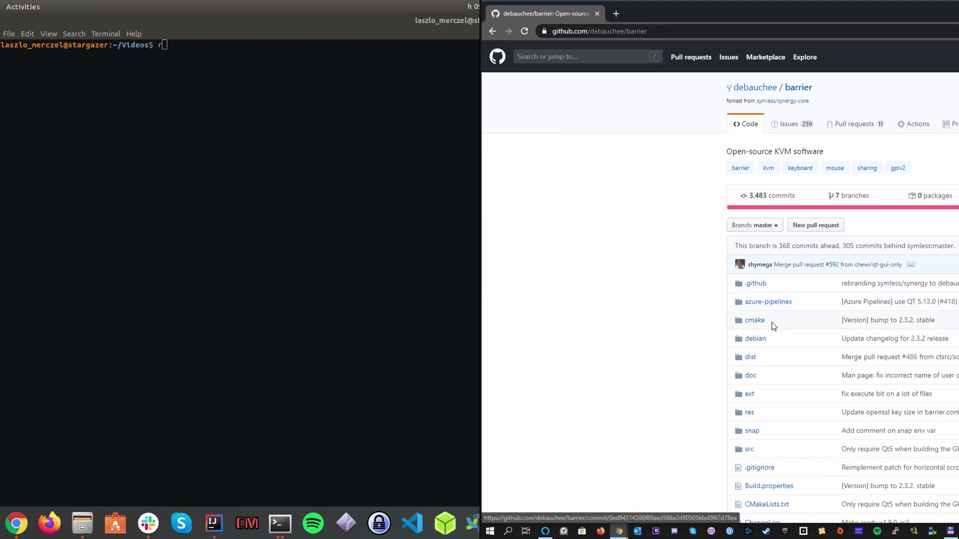
Step: Run date in the Linux terminal and select the printed date line
{"action": "left_click", "coordinate": [369, 290]}
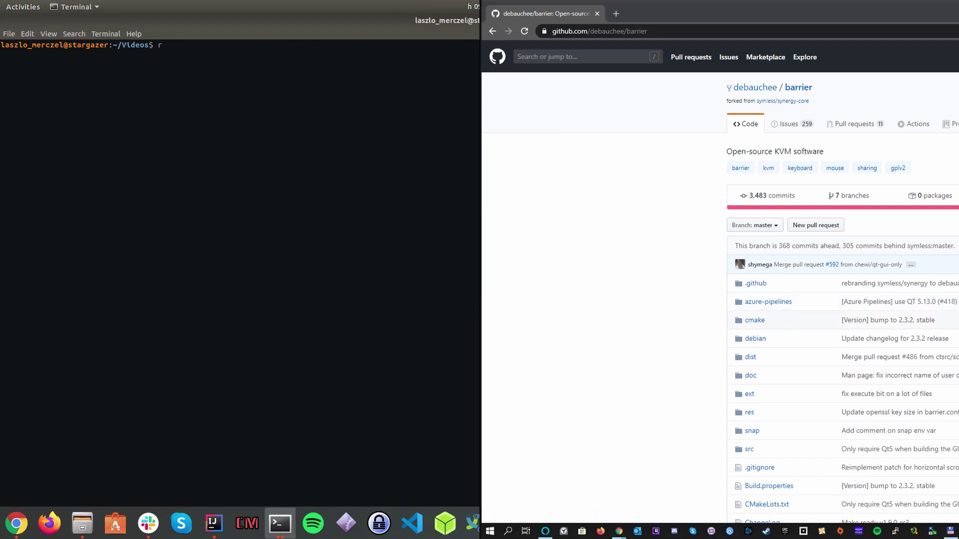
{"action": "left_click", "coordinate": [707, 256]}
{"action": "key", "text": "BackSpace"}
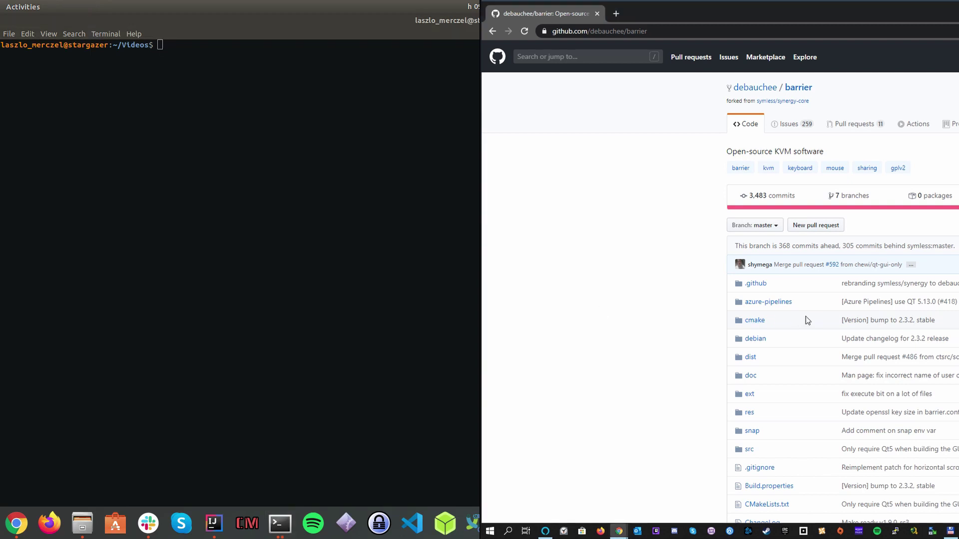
{"action": "left_click", "coordinate": [805, 316]}
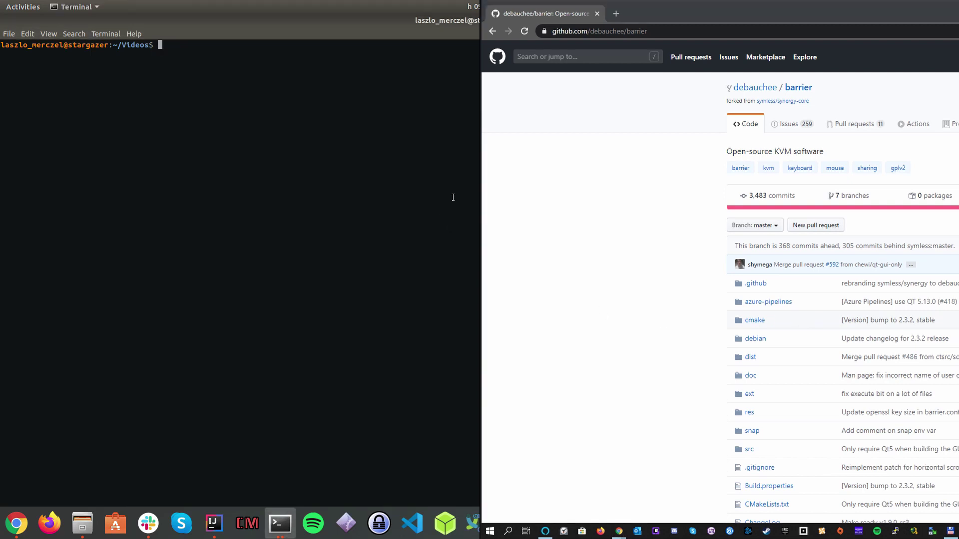
{"action": "type", "text": "date"}
{"action": "key", "text": "Return"}
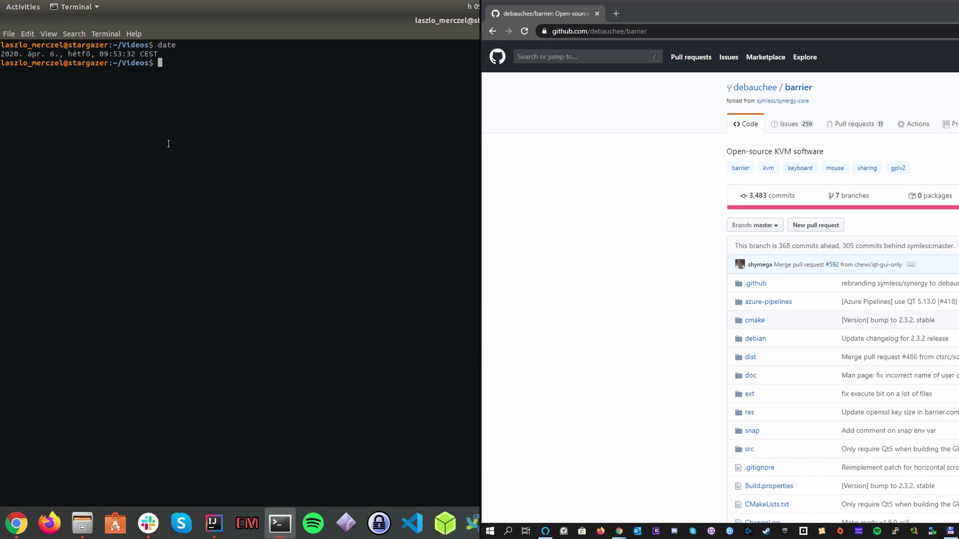
{"action": "left_click_drag", "start_coordinate": [1, 53], "coordinate": [158, 54]}
{"action": "key", "text": "ctrl+c"}
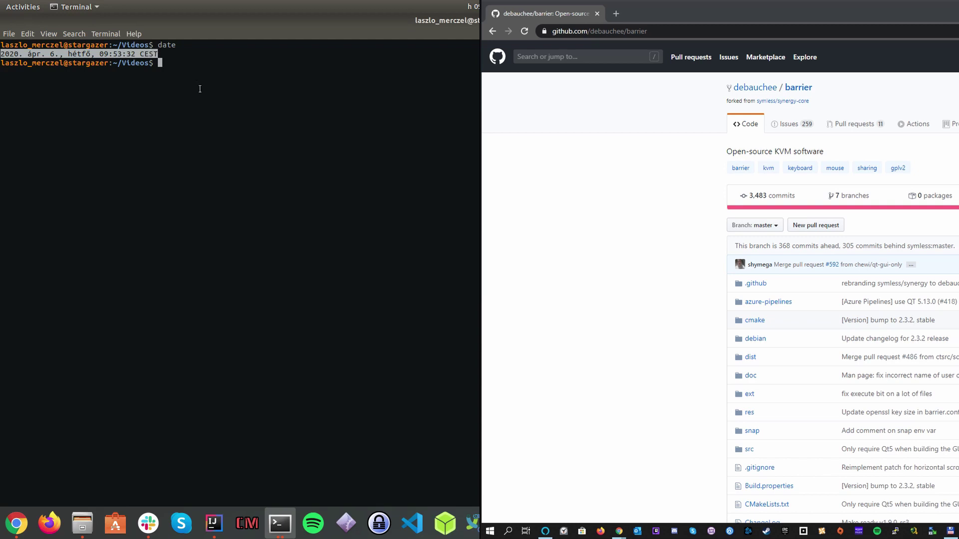
Step: Paste the copied date into GitHub's search box on Windows
{"action": "left_click", "coordinate": [739, 17]}
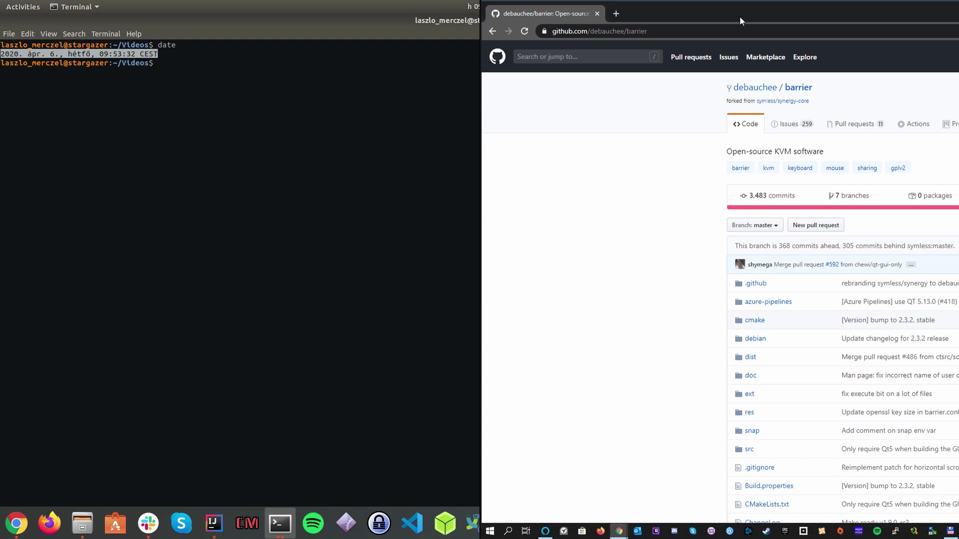
{"action": "left_click", "coordinate": [589, 57]}
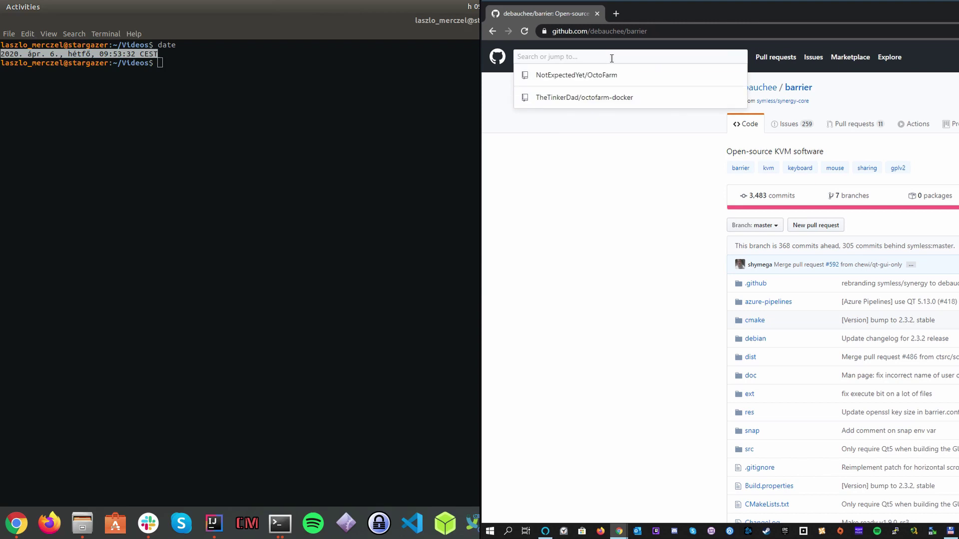
{"action": "key", "text": "ctrl+v"}
{"action": "key", "text": "Escape"}
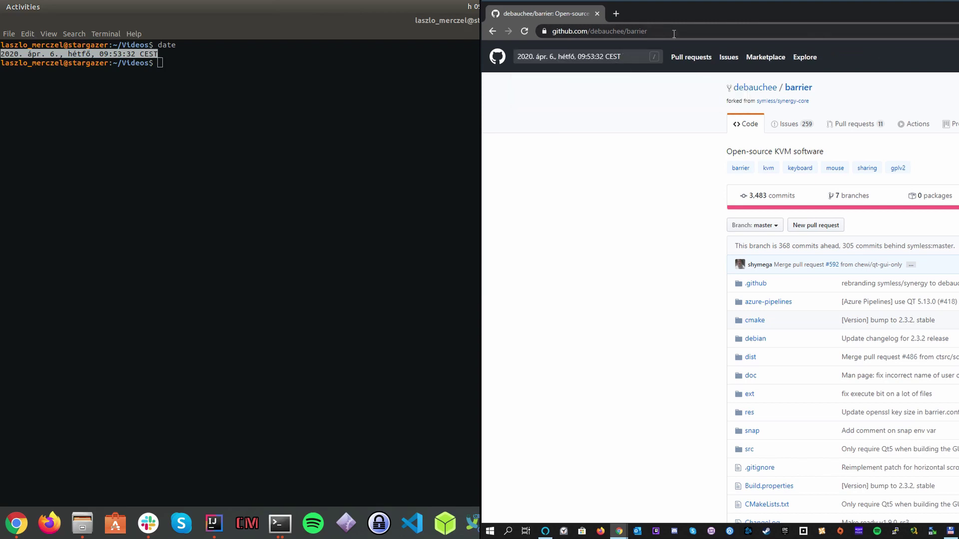
Step: Copy the repo description 'Open-source KVM software' and paste it into the Linux terminal
{"action": "left_click_drag", "start_coordinate": [728, 151], "coordinate": [839, 155]}
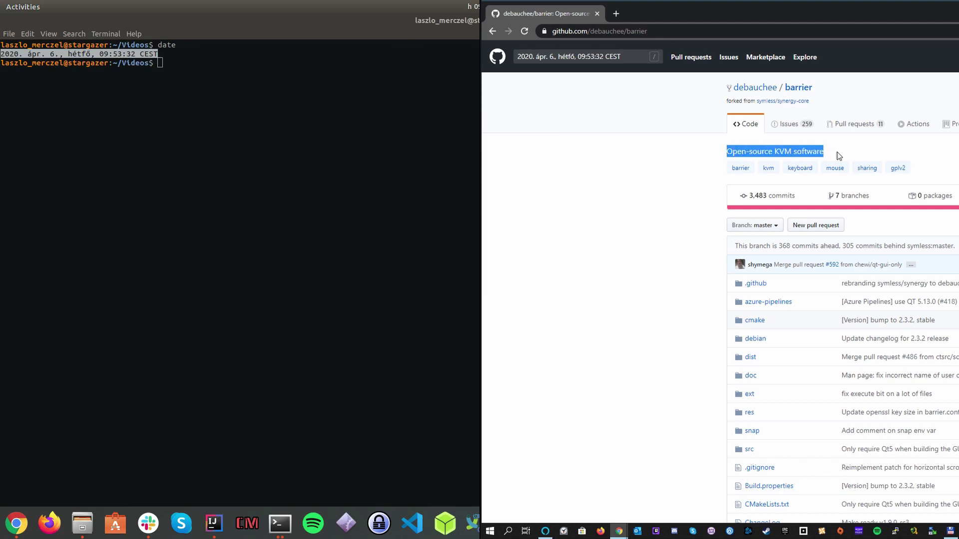
{"action": "right_click", "coordinate": [822, 156]}
{"action": "left_click", "coordinate": [837, 161]}
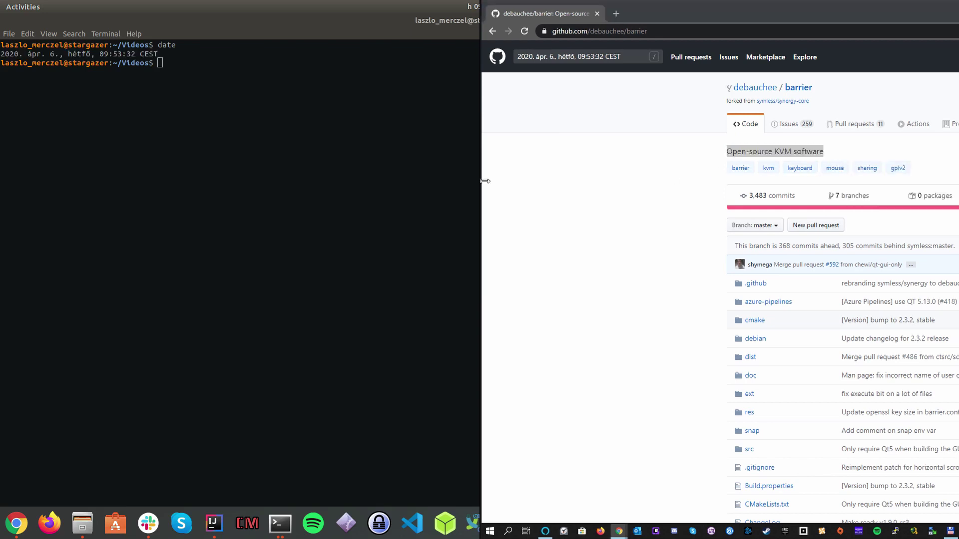
{"action": "left_click", "coordinate": [450, 143]}
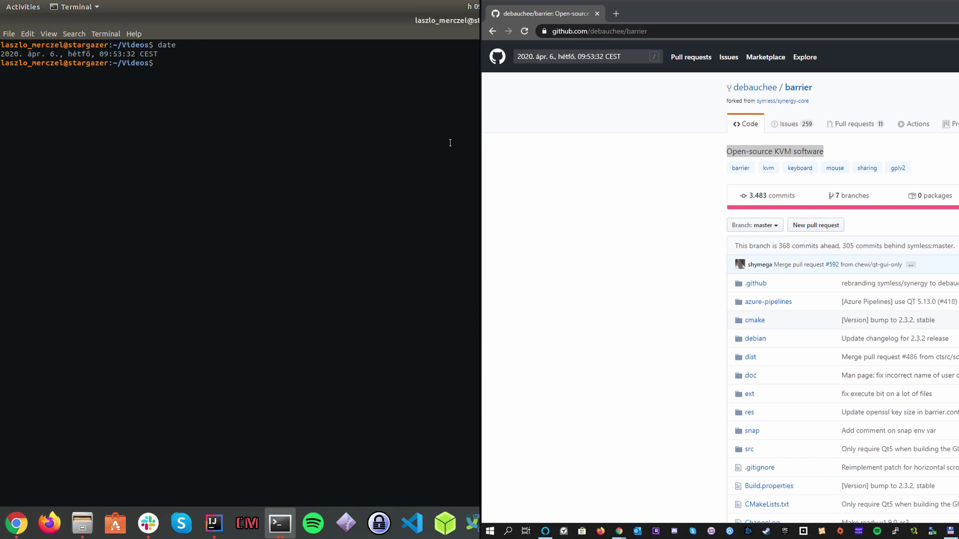
{"action": "key", "text": "ctrl+shift+v"}
{"action": "key", "text": "BackSpace"}
{"action": "key", "text": "BackSpace"}
{"action": "key", "text": "BackSpace"}
{"action": "key", "text": "BackSpace"}
{"action": "key", "text": "BackSpace"}
{"action": "key", "text": "BackSpace"}
{"action": "key", "text": "BackSpace"}
{"action": "key", "text": "BackSpace"}
{"action": "key", "text": "BackSpace"}
{"action": "key", "text": "BackSpace"}
{"action": "key", "text": "BackSpace"}
{"action": "key", "text": "BackSpace"}
{"action": "key", "text": "BackSpace"}
{"action": "key", "text": "BackSpace"}
{"action": "key", "text": "BackSpace"}
{"action": "key", "text": "BackSpace"}
{"action": "key", "text": "BackSpace"}
{"action": "key", "text": "BackSpace"}
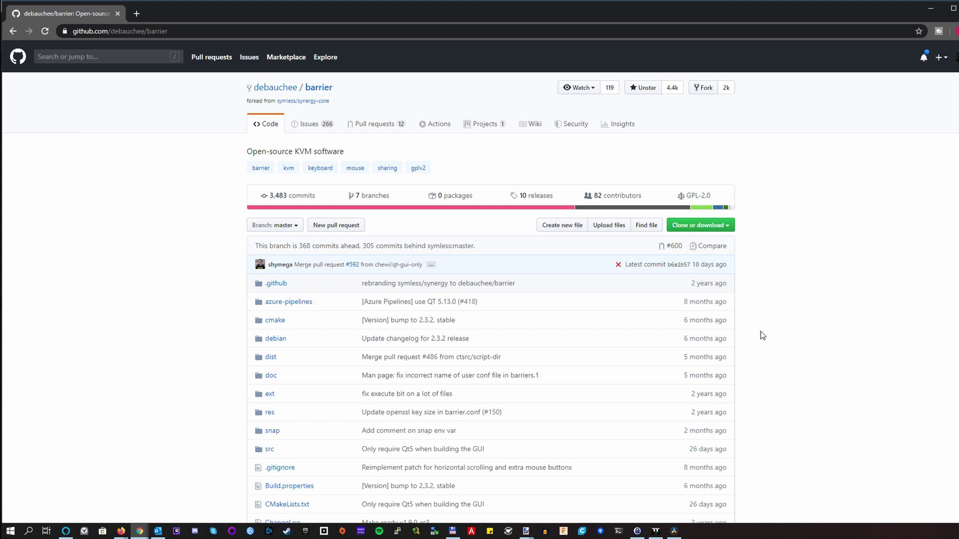
Step: Scroll through the barrier README and packaging table, then back up to the repository header
{"action": "scroll", "coordinate": [762, 335], "scroll_direction": "down", "scroll_amount": 15}
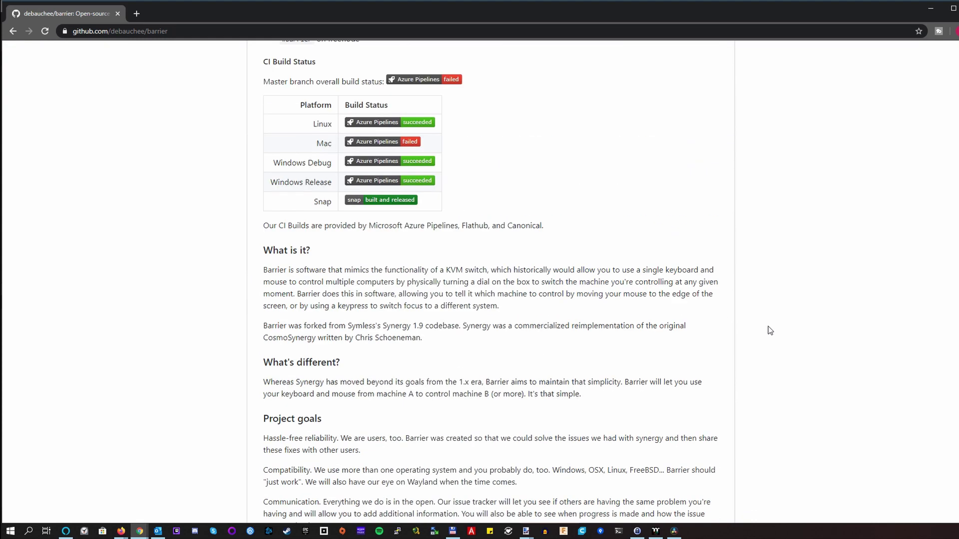
{"action": "scroll", "coordinate": [769, 332], "scroll_direction": "up", "scroll_amount": 4}
{"action": "scroll", "coordinate": [770, 332], "scroll_direction": "down", "scroll_amount": 19}
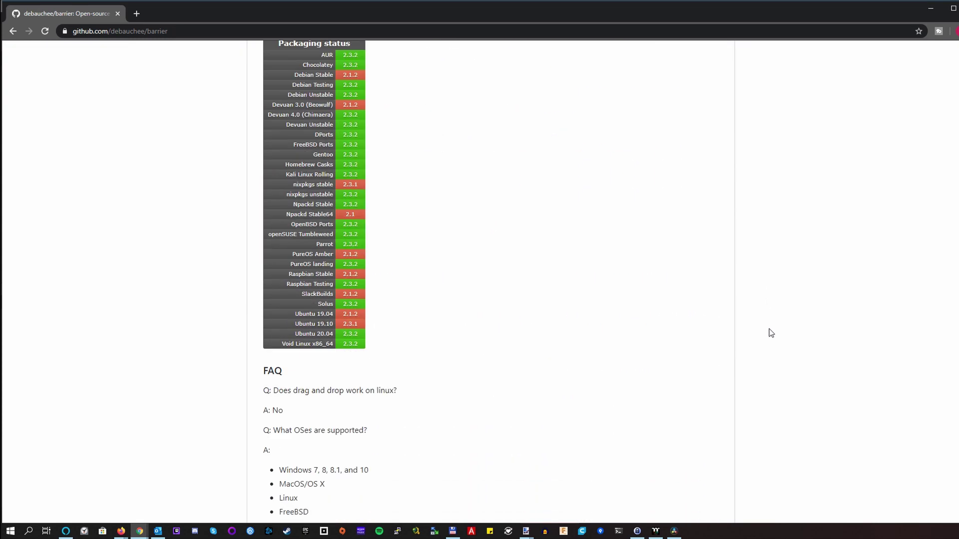
{"action": "scroll", "coordinate": [771, 333], "scroll_direction": "up", "scroll_amount": 1}
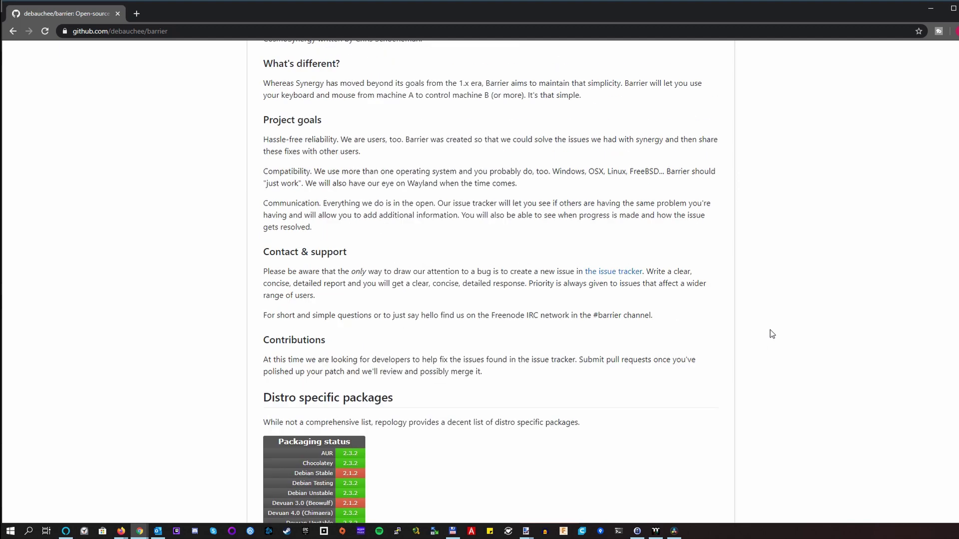
{"action": "scroll", "coordinate": [772, 334], "scroll_direction": "up", "scroll_amount": 13}
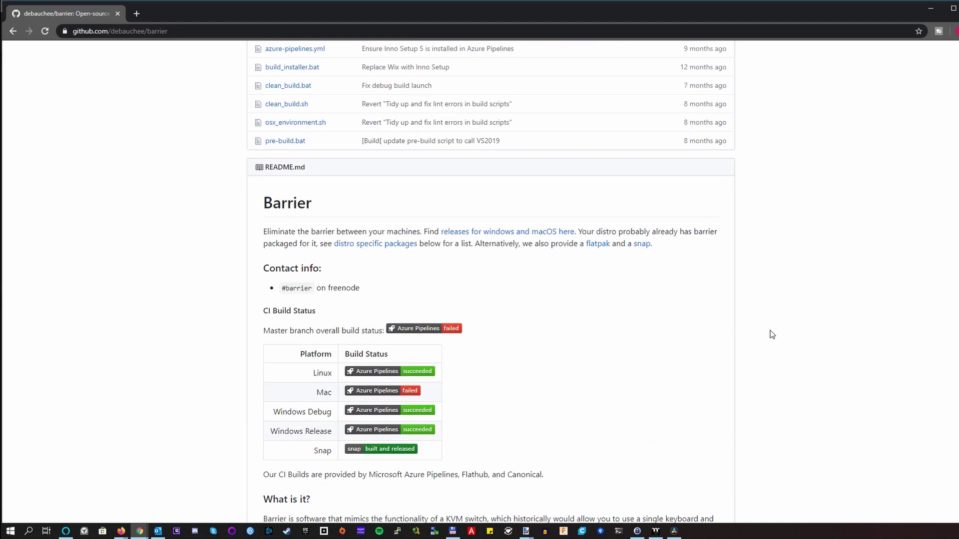
{"action": "scroll", "coordinate": [769, 336], "scroll_direction": "up", "scroll_amount": 8}
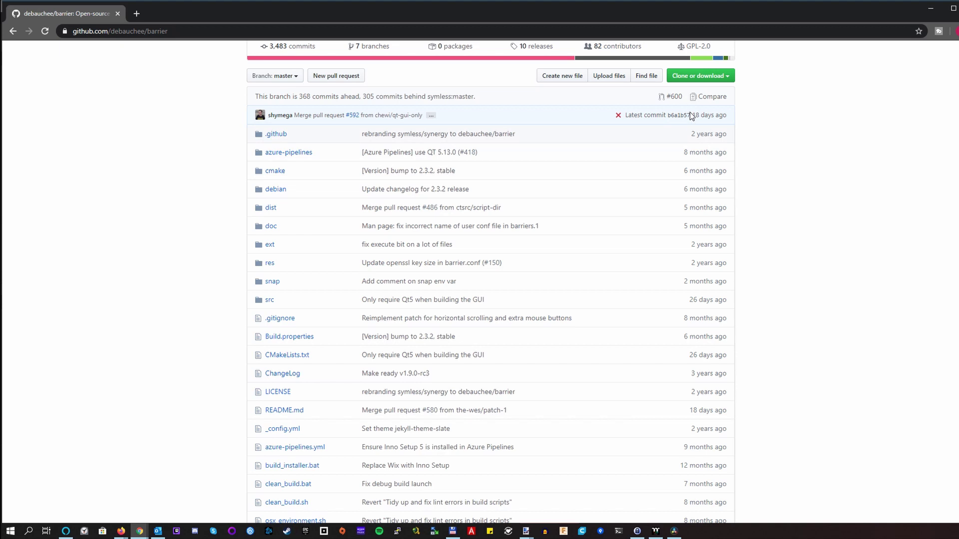
{"action": "left_click_drag", "start_coordinate": [692, 115], "coordinate": [726, 118]}
{"action": "scroll", "coordinate": [779, 150], "scroll_direction": "up", "scroll_amount": 2}
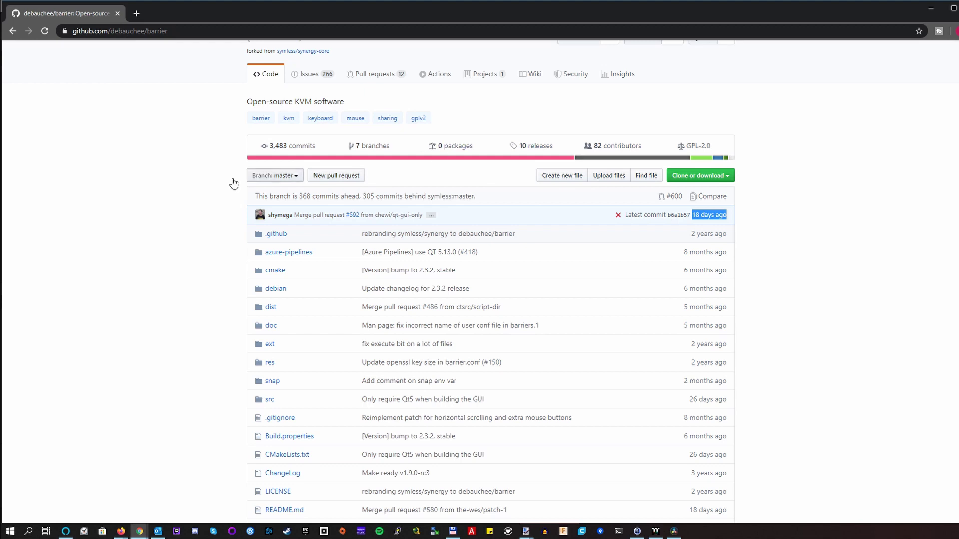
{"action": "scroll", "coordinate": [194, 202], "scroll_direction": "up", "scroll_amount": 1}
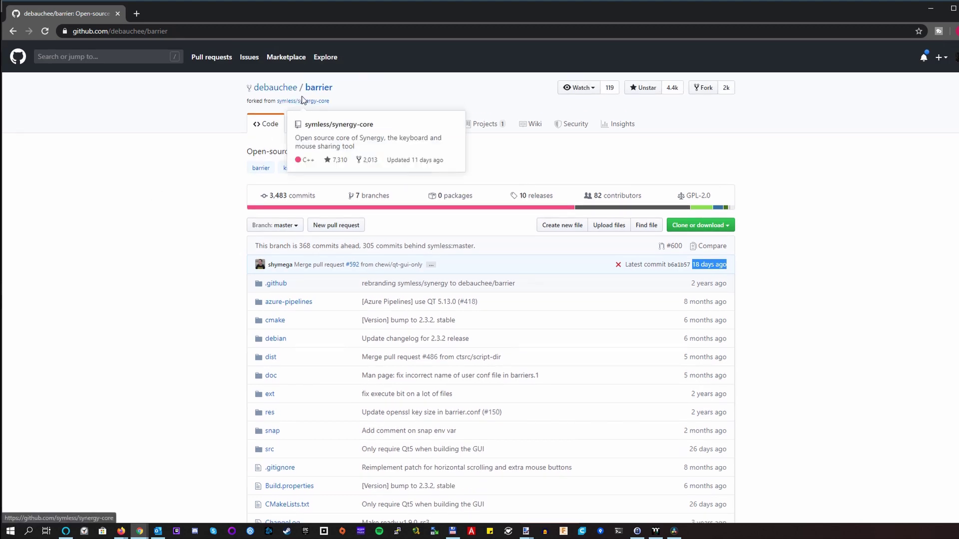
{"action": "mouse_move", "coordinate": [301, 103]}
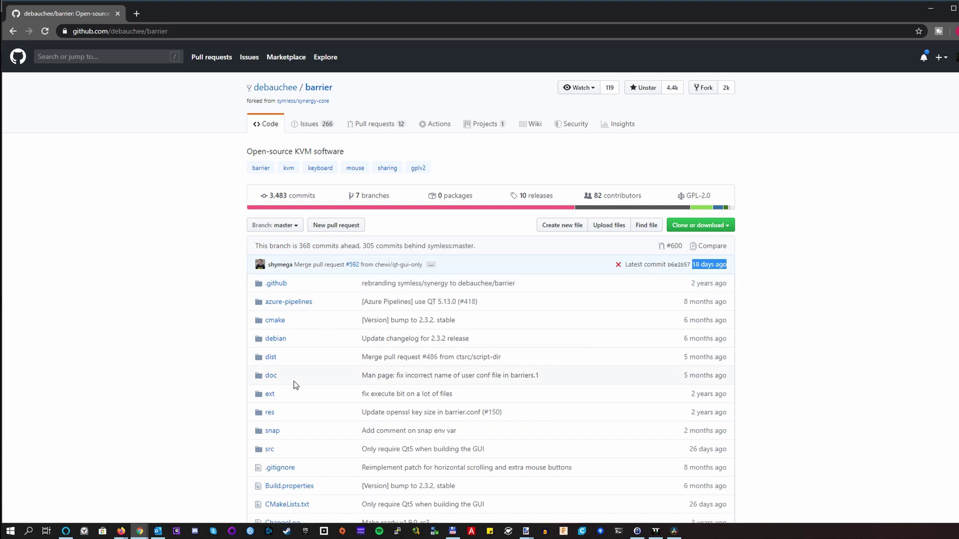
Step: Accept the licence, keep the desktop shortcut, and install Barrier 2.3.2-snapshot, retrying past the running copy
{"action": "left_click", "coordinate": [195, 217]}
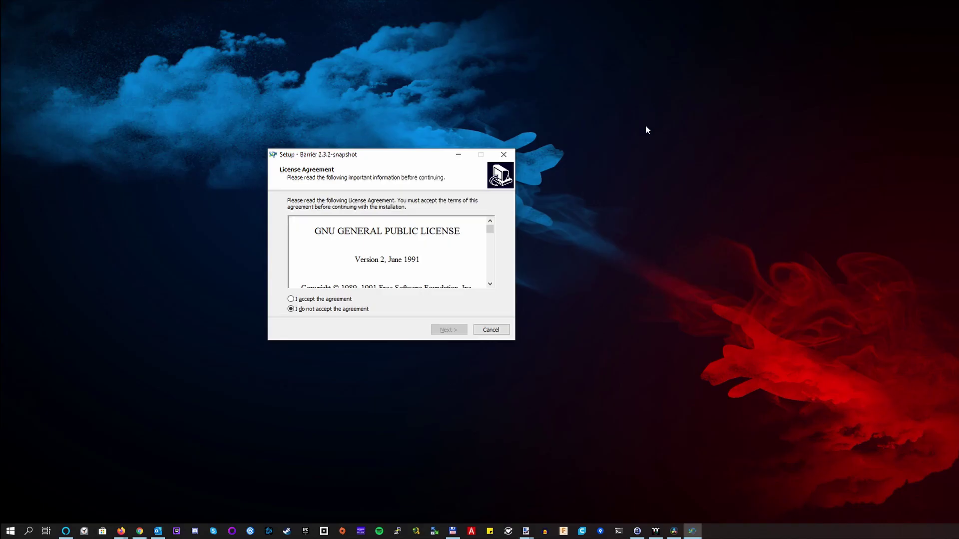
{"action": "left_click", "coordinate": [334, 299]}
{"action": "left_click", "coordinate": [457, 330]}
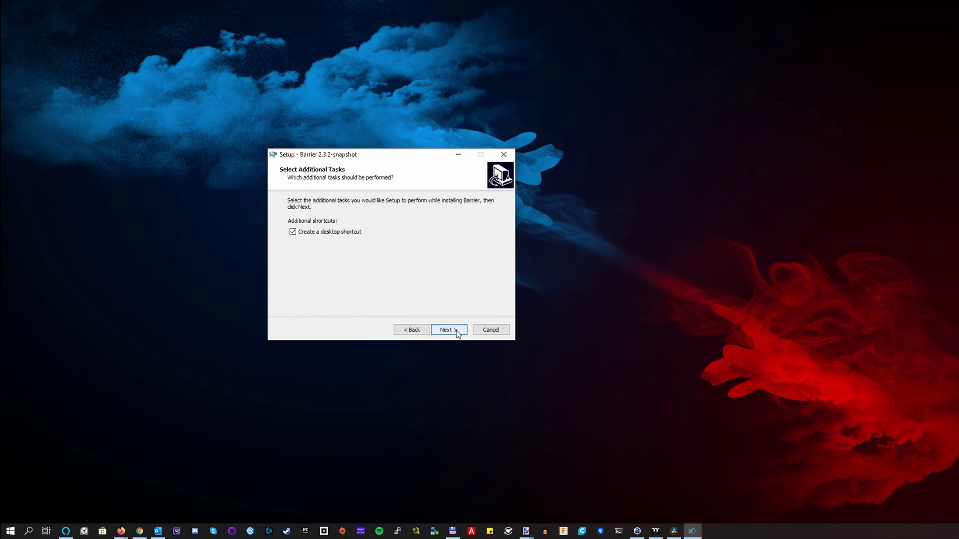
{"action": "left_click", "coordinate": [457, 330]}
{"action": "left_click", "coordinate": [456, 330]}
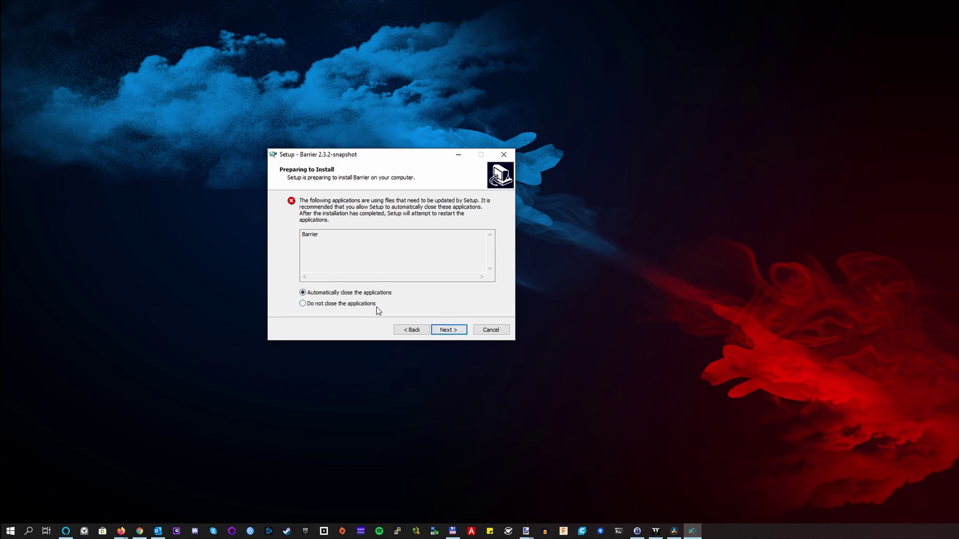
{"action": "left_click", "coordinate": [456, 331]}
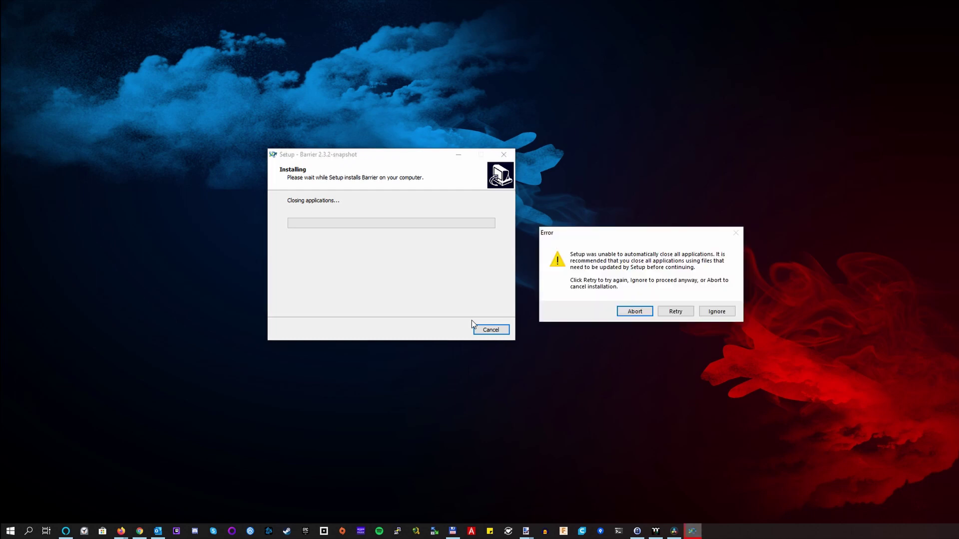
{"action": "left_click", "coordinate": [677, 312]}
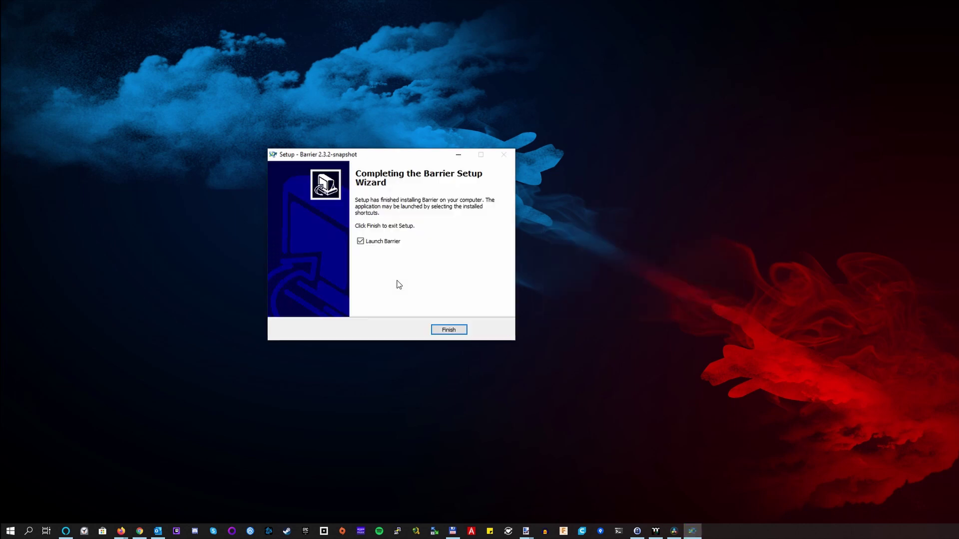
Step: Launch Barrier, centre its window, and try stargazer's position around Nexus without keeping changes
{"action": "left_click", "coordinate": [455, 329]}
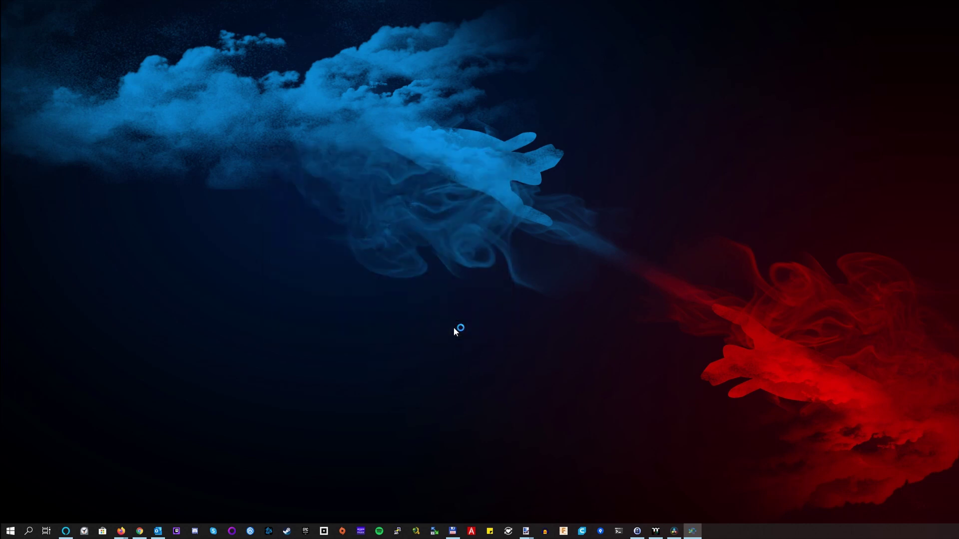
{"action": "left_click_drag", "start_coordinate": [585, 217], "coordinate": [349, 166]}
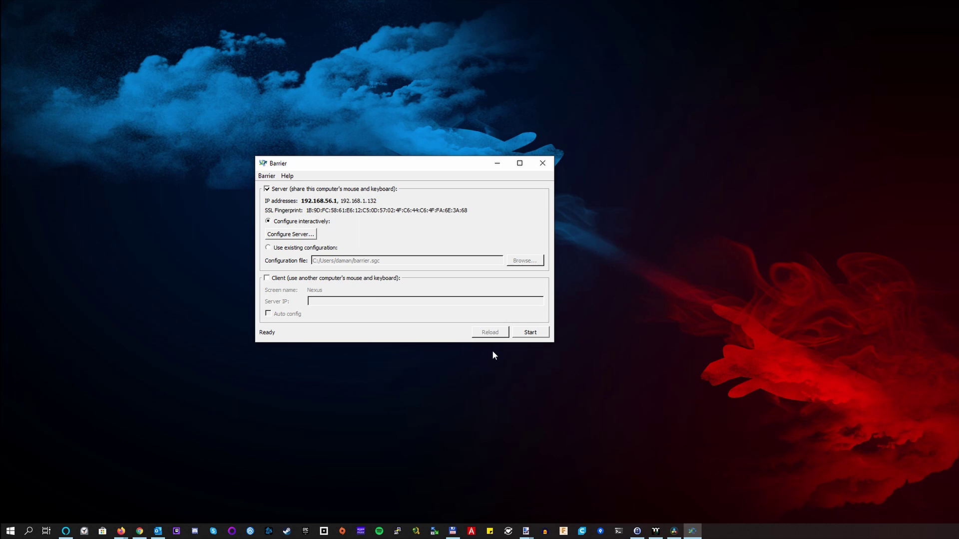
{"action": "left_click", "coordinate": [290, 234]}
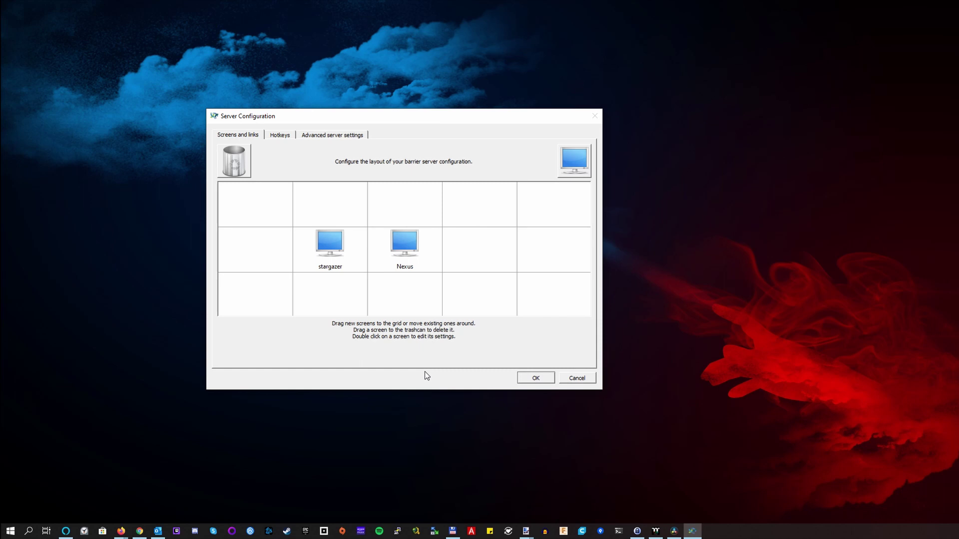
{"action": "left_click_drag", "start_coordinate": [346, 255], "coordinate": [483, 250]}
{"action": "left_click", "coordinate": [444, 241]}
{"action": "left_click", "coordinate": [536, 378]}
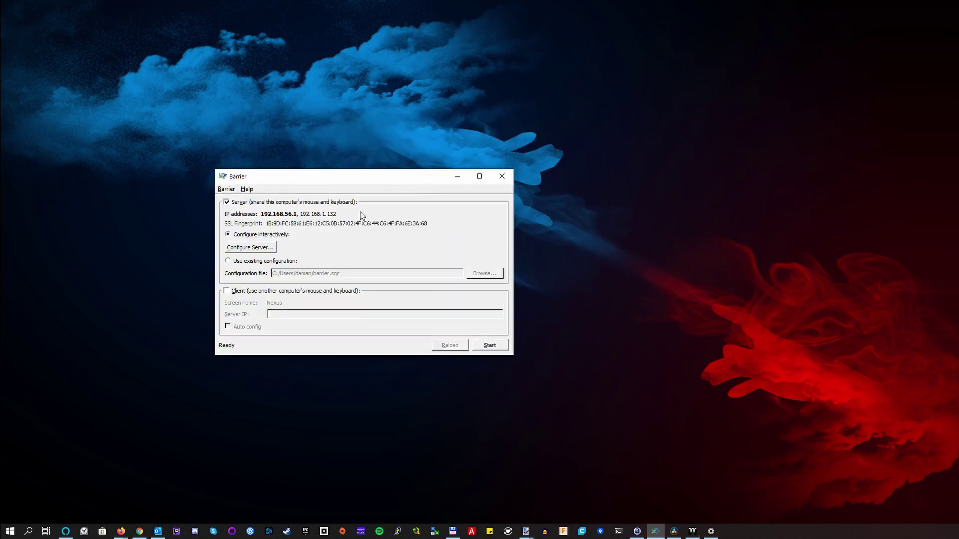
{"action": "left_click", "coordinate": [258, 248]}
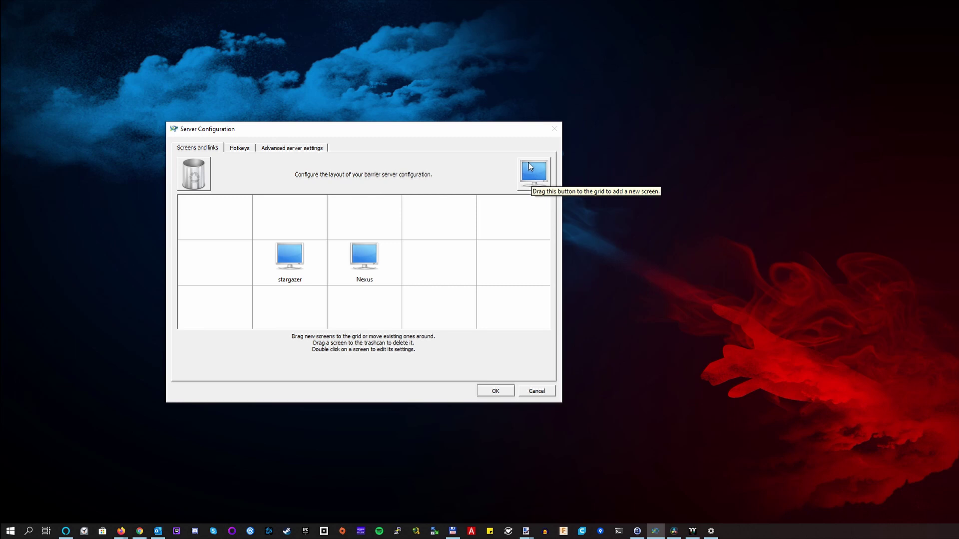
{"action": "left_click_drag", "start_coordinate": [529, 163], "coordinate": [448, 260]}
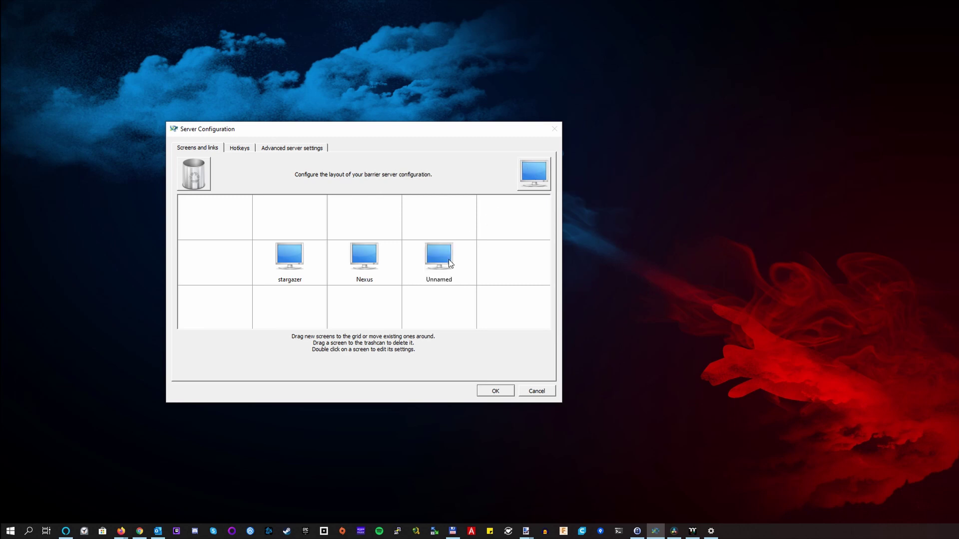
{"action": "double_click", "coordinate": [448, 259]}
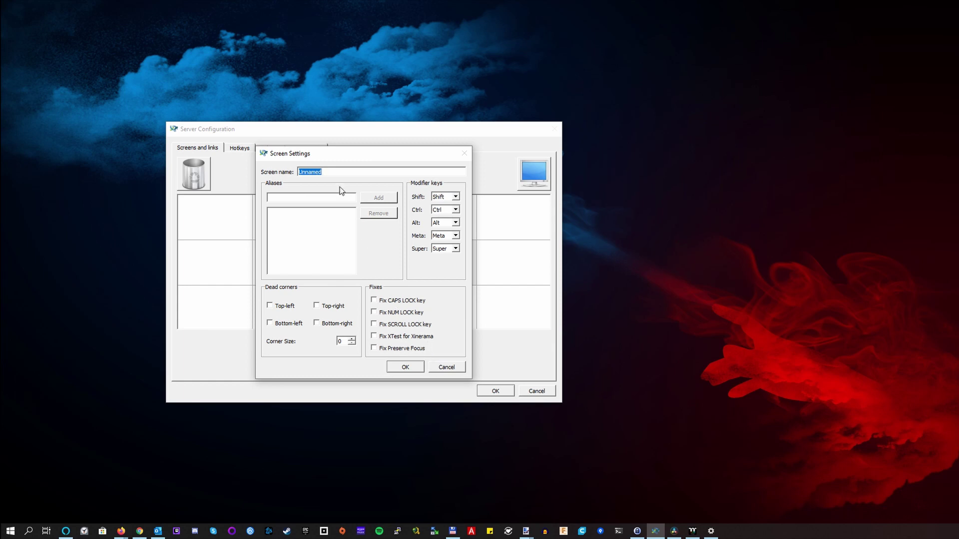
{"action": "left_click", "coordinate": [453, 369]}
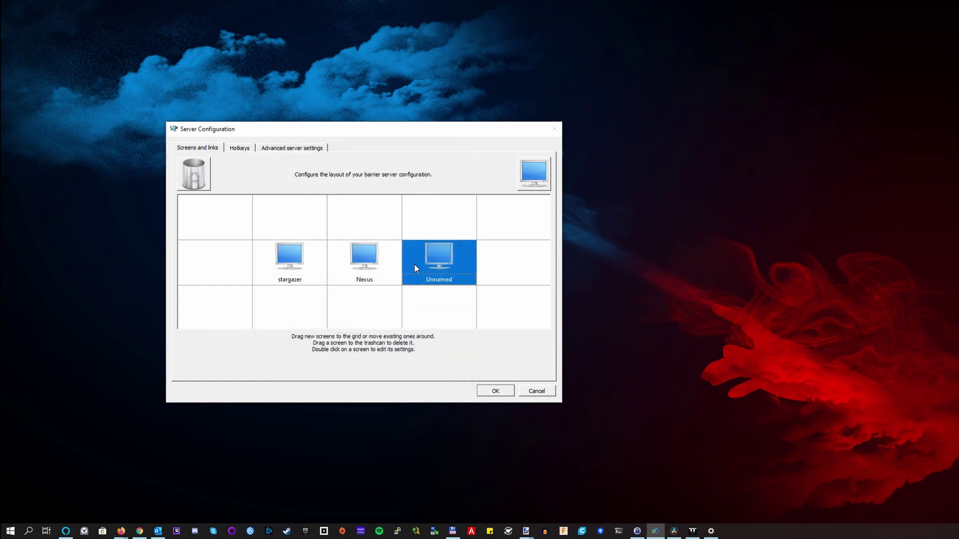
{"action": "left_click", "coordinate": [531, 392]}
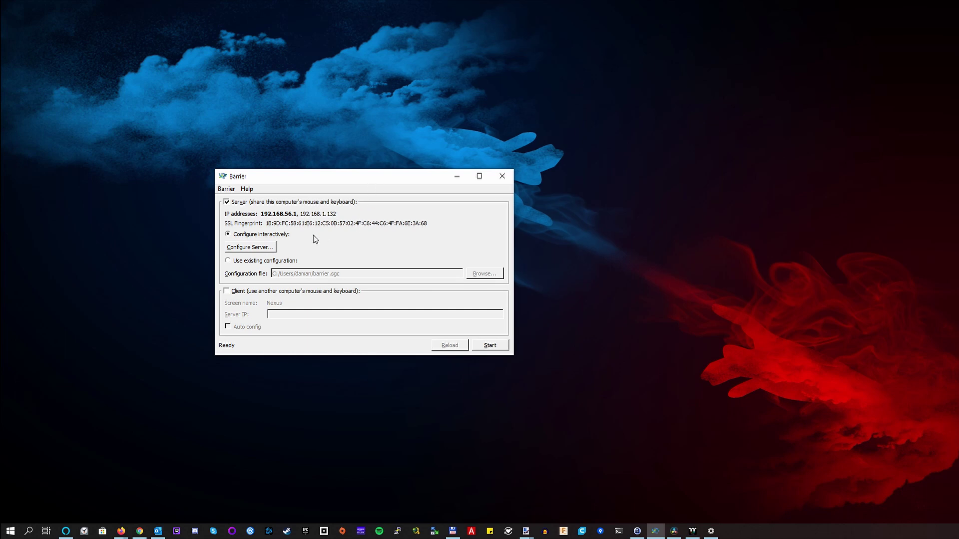
{"action": "left_click", "coordinate": [226, 292]}
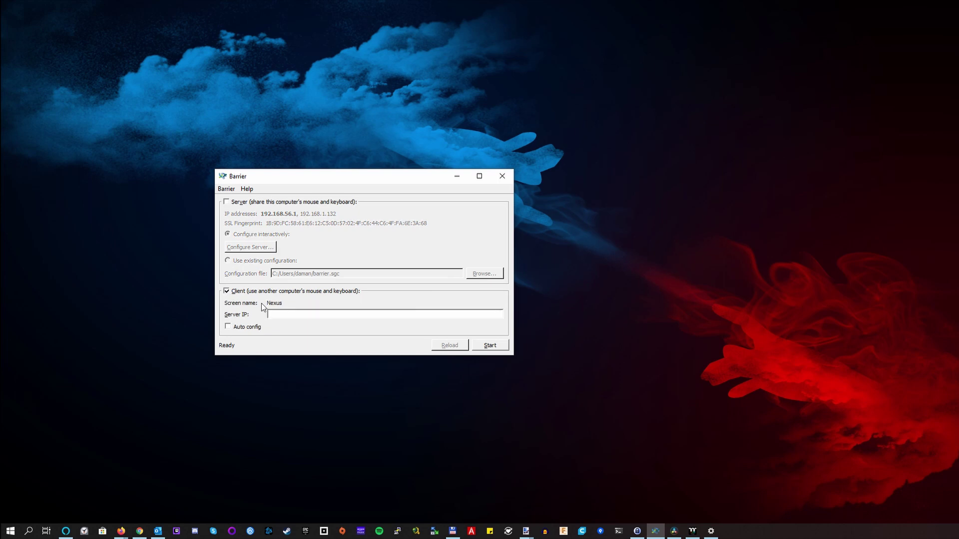
{"action": "left_click", "coordinate": [287, 292]}
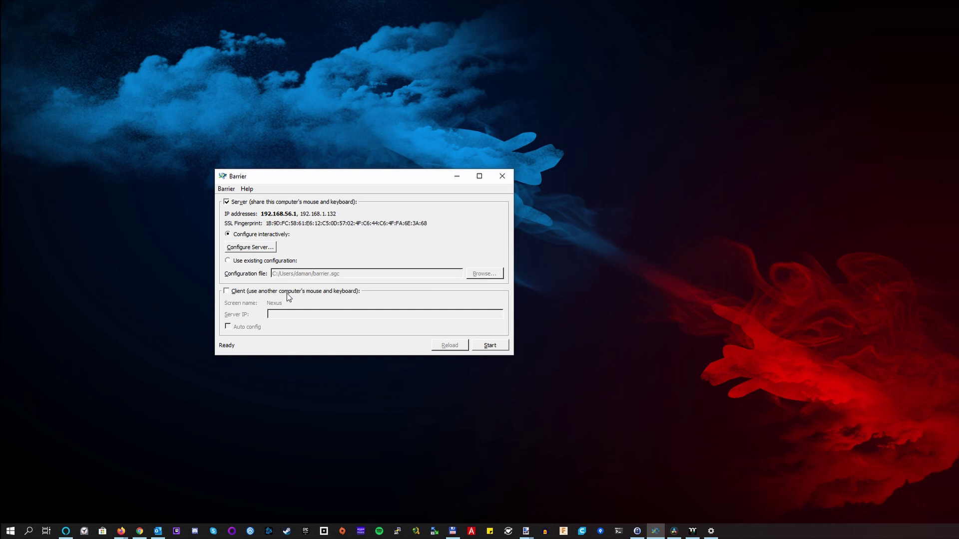
{"action": "key", "text": "alt"}
Step: Open the Barrier menu twice and dismiss it, then leave it open
{"action": "left_click", "coordinate": [225, 189]}
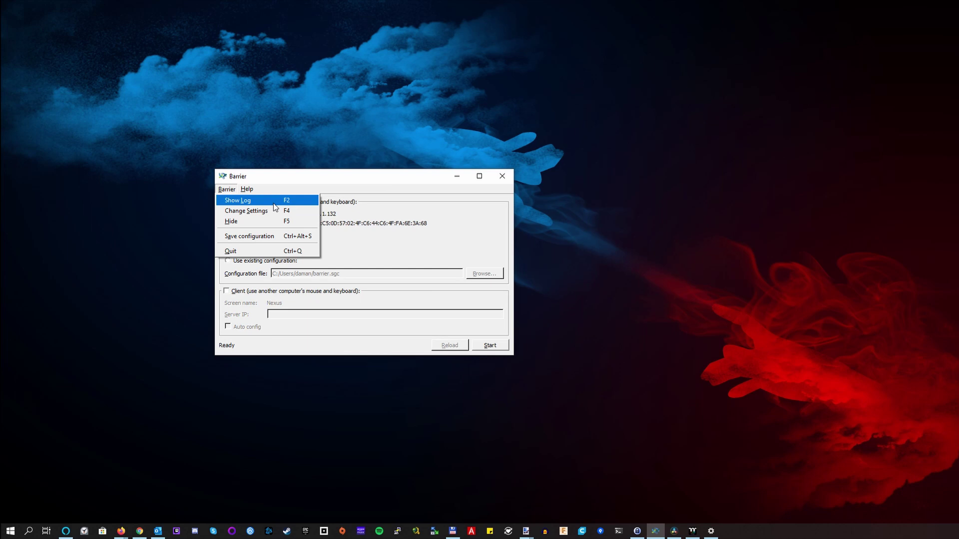
{"action": "left_click", "coordinate": [354, 183]}
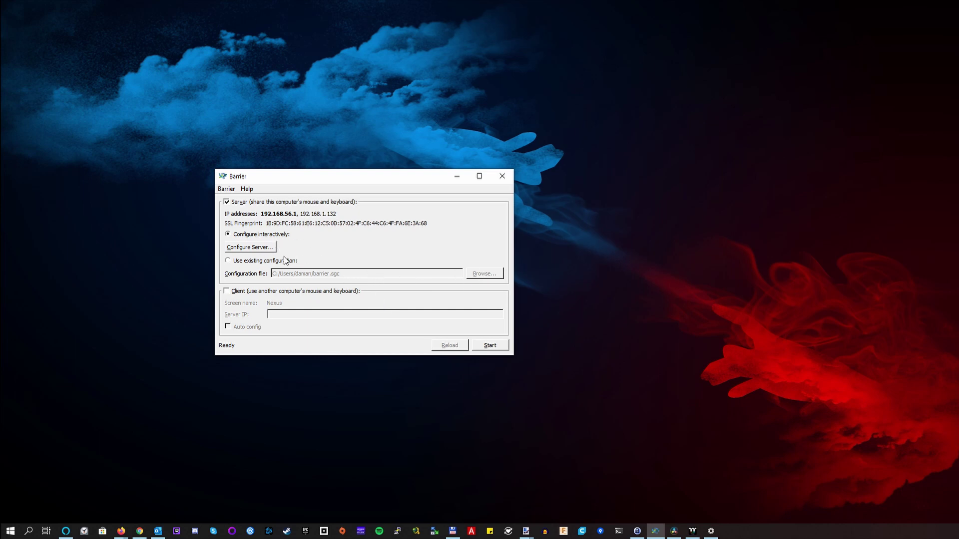
{"action": "left_click", "coordinate": [230, 189]}
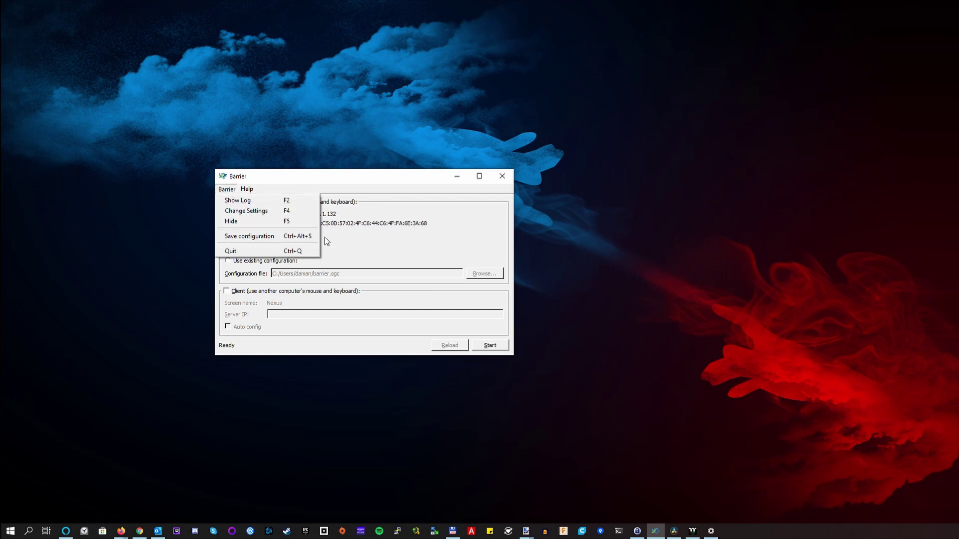
{"action": "left_click", "coordinate": [369, 242]}
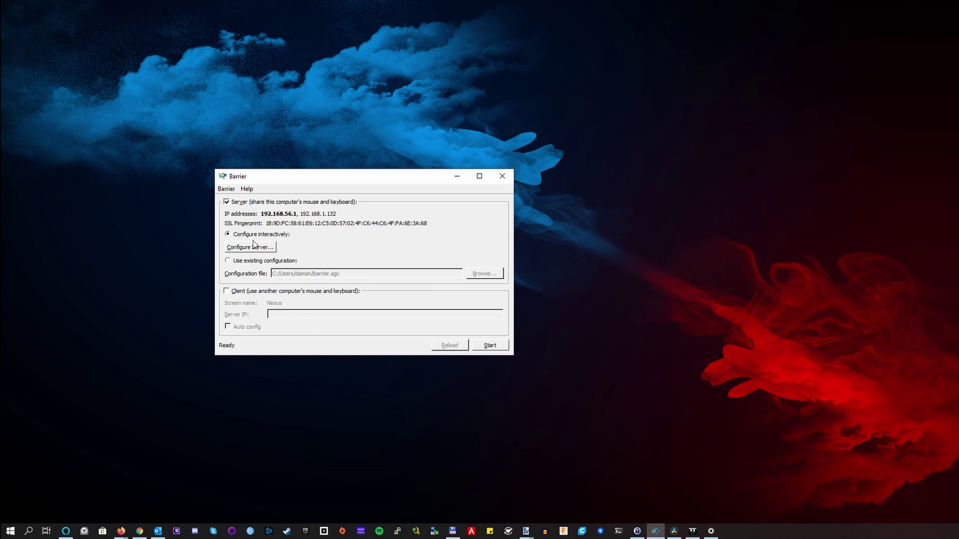
{"action": "left_click", "coordinate": [230, 190]}
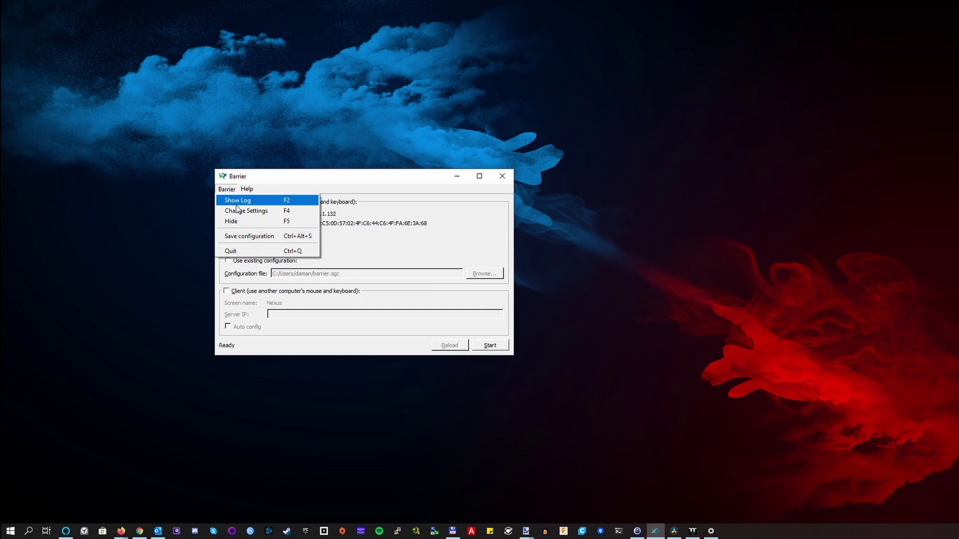
Step: Open Barrier settings, view the logging levels, and cancel, keeping port 24800 and Info logging
{"action": "left_click", "coordinate": [257, 212]}
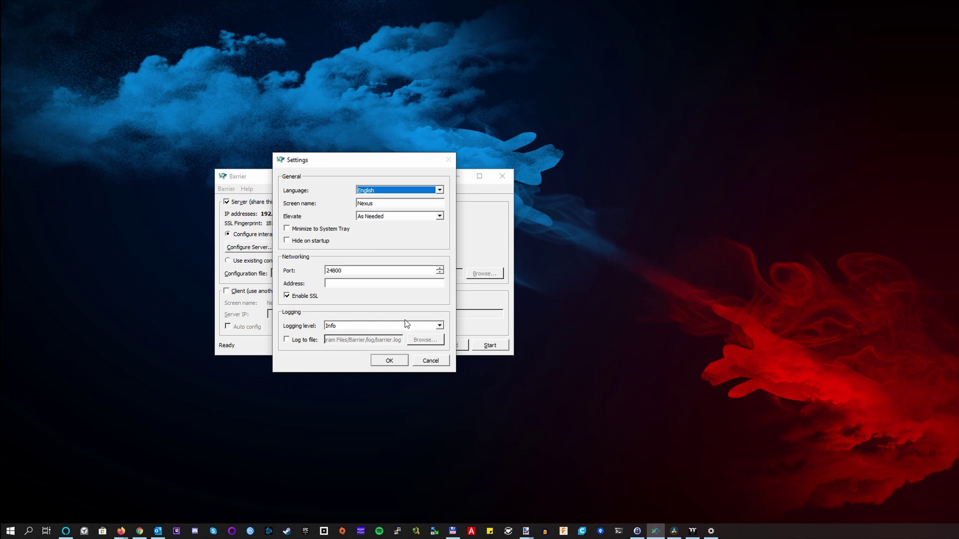
{"action": "left_click", "coordinate": [358, 327]}
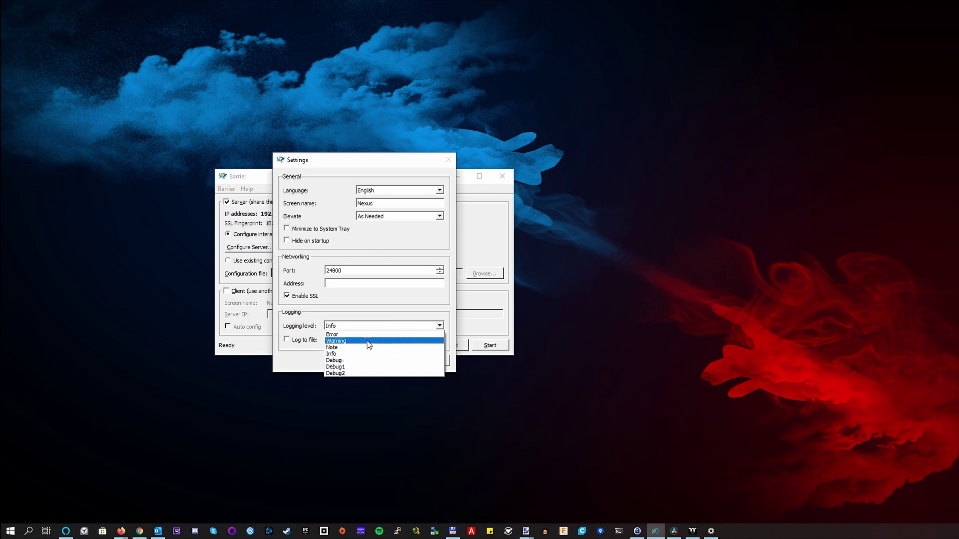
{"action": "left_click", "coordinate": [375, 304]}
{"action": "left_click", "coordinate": [432, 360]}
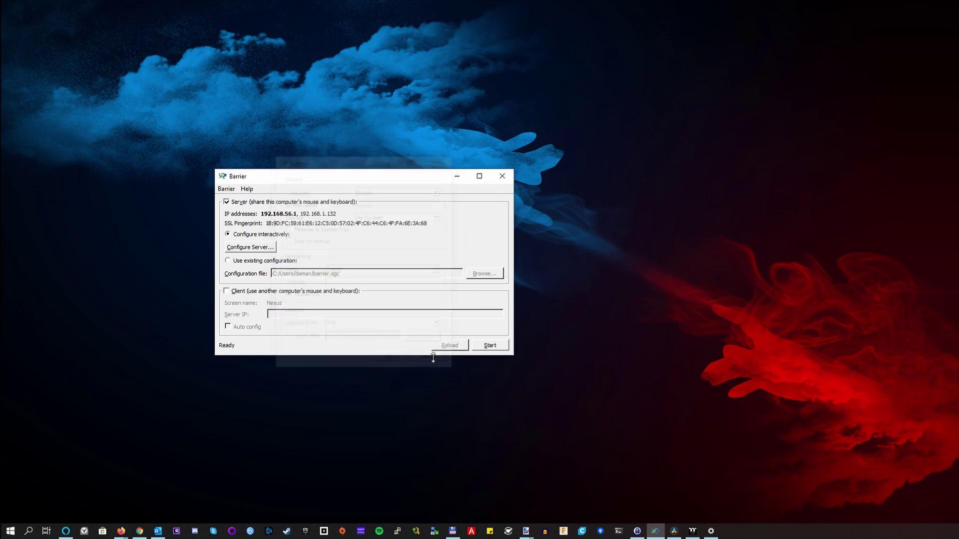